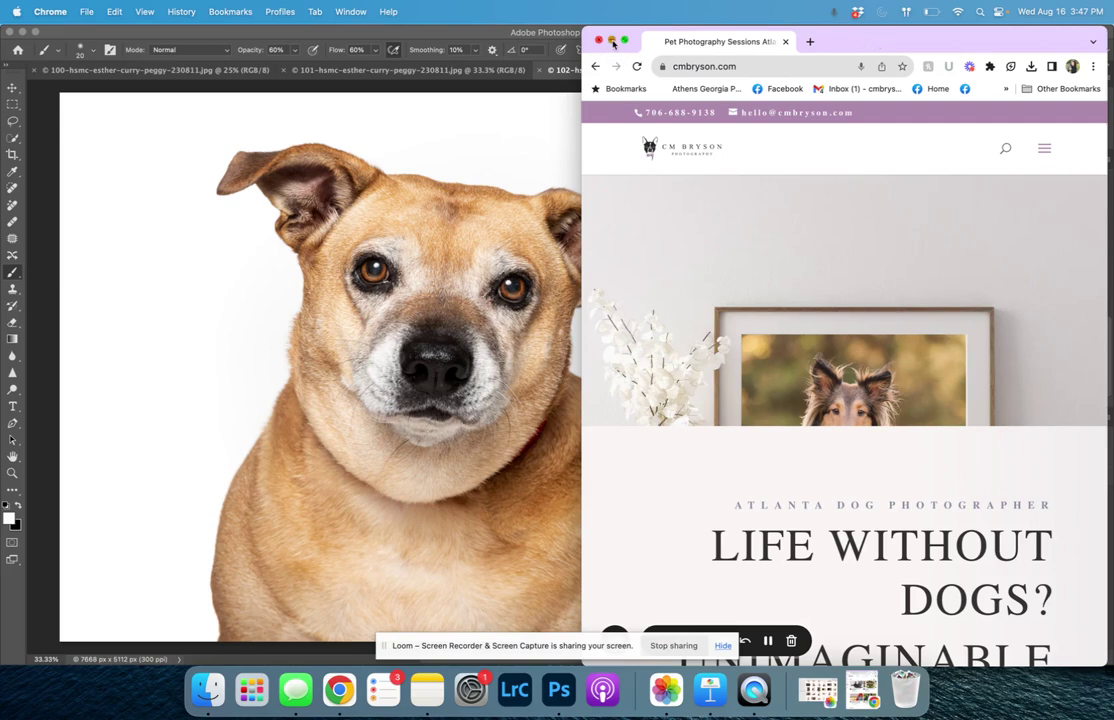
Step: Minimize the browser to switch to Photoshop and erase the red leash beside the dog with the Remove tool at size 300
click(612, 41)
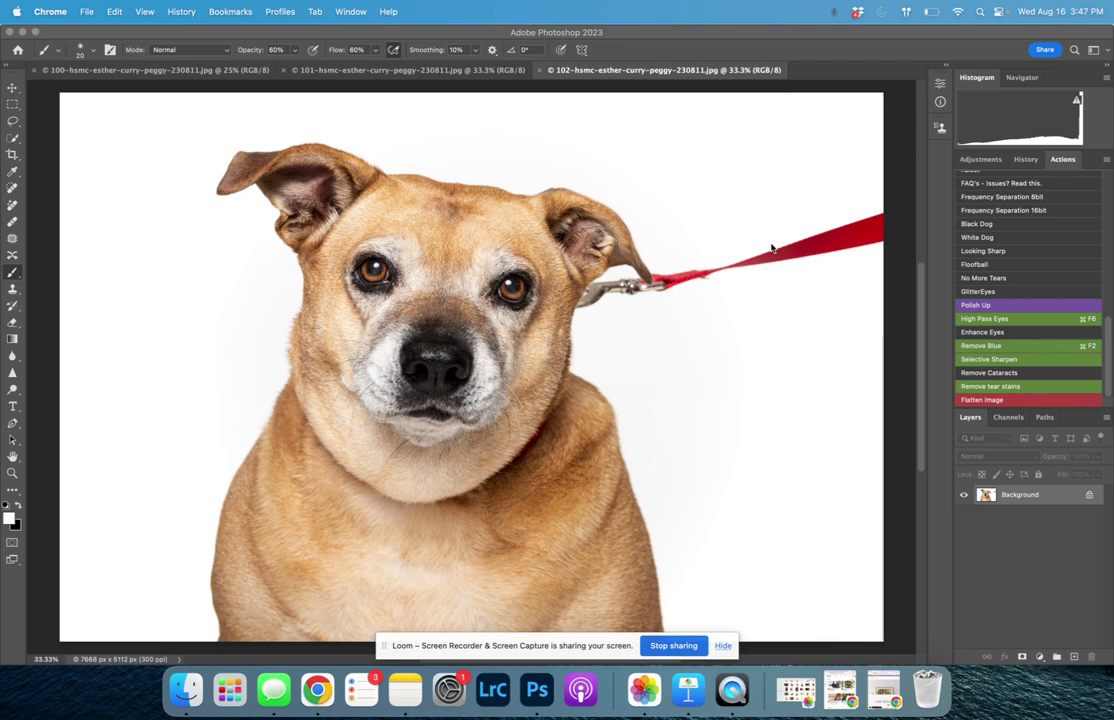
click(782, 258)
key(j)
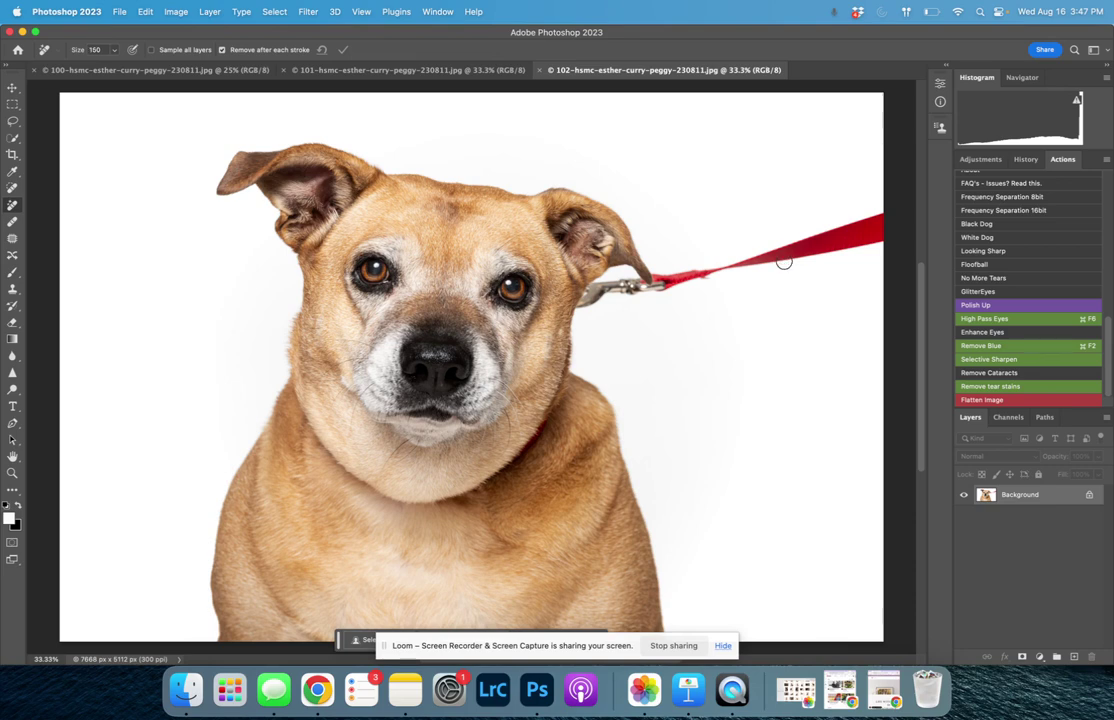
key(bracketright)
key(bracketright)
key(bracketright)
key(bracketright)
key(bracketright)
key(bracketright)
key(bracketright)
click(759, 258)
mouse_move(759, 258)
mouse_down()
mouse_move(876, 212)
mouse_move(876, 238)
mouse_move(664, 277)
mouse_up()
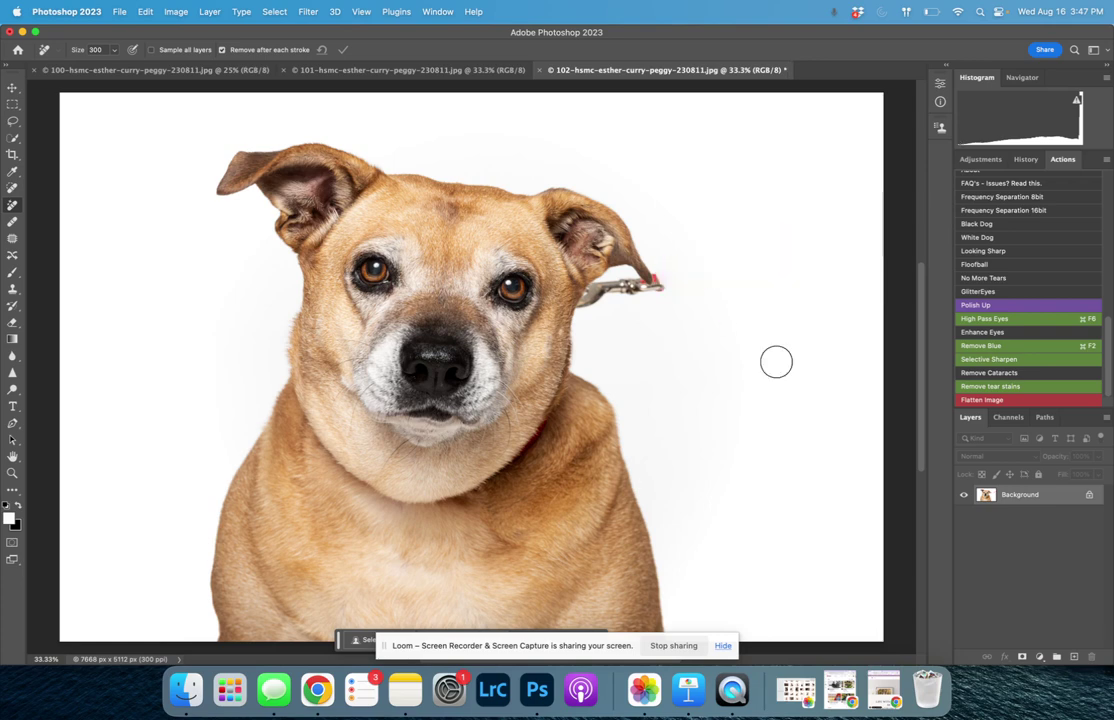
Step: Erase the metal leash clip and leftover red strap below the dog's ear with the Remove tool at size 125
key(z)
click(593, 277)
drag(593, 277, 751, 344)
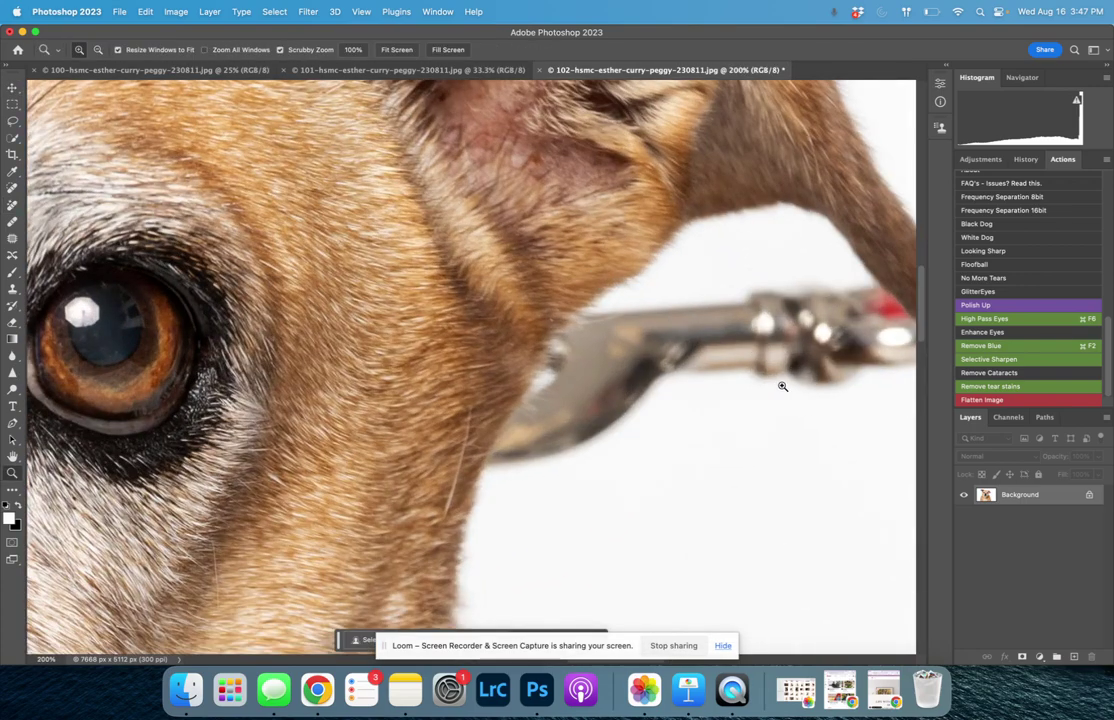
key(j)
mouse_move(803, 432)
mouse_down()
mouse_move(500, 402)
mouse_move(513, 425)
mouse_up()
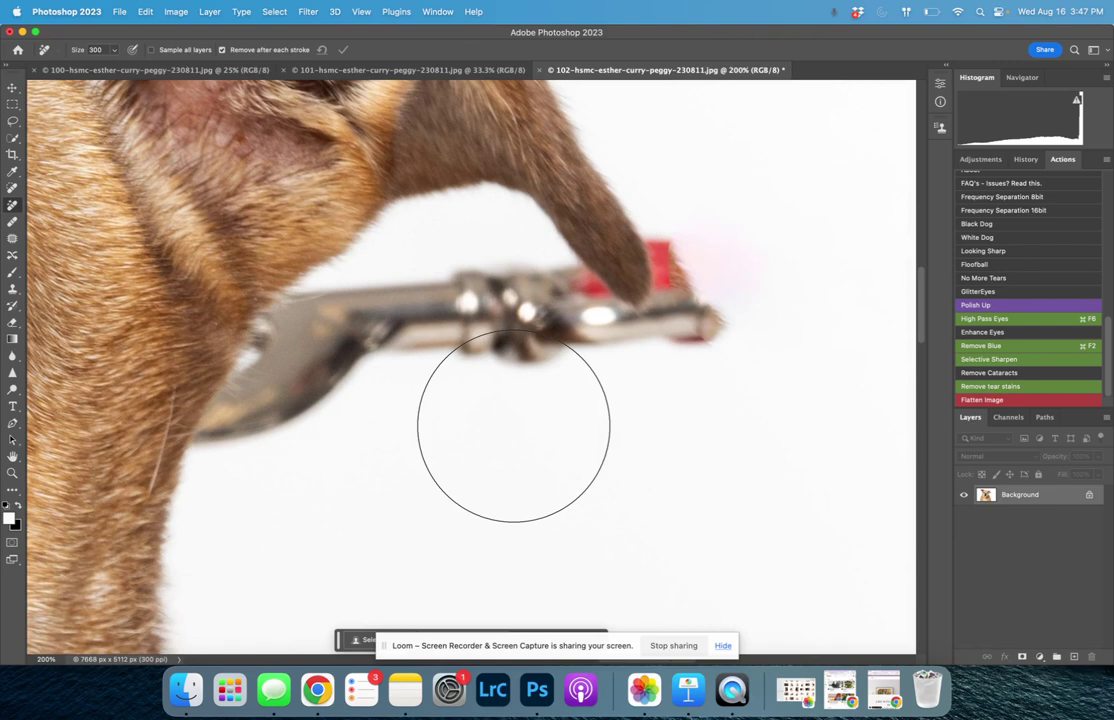
key(bracketleft)
key(bracketleft)
key(bracketleft)
key(bracketleft)
key(bracketleft)
key(bracketleft)
key(bracketleft)
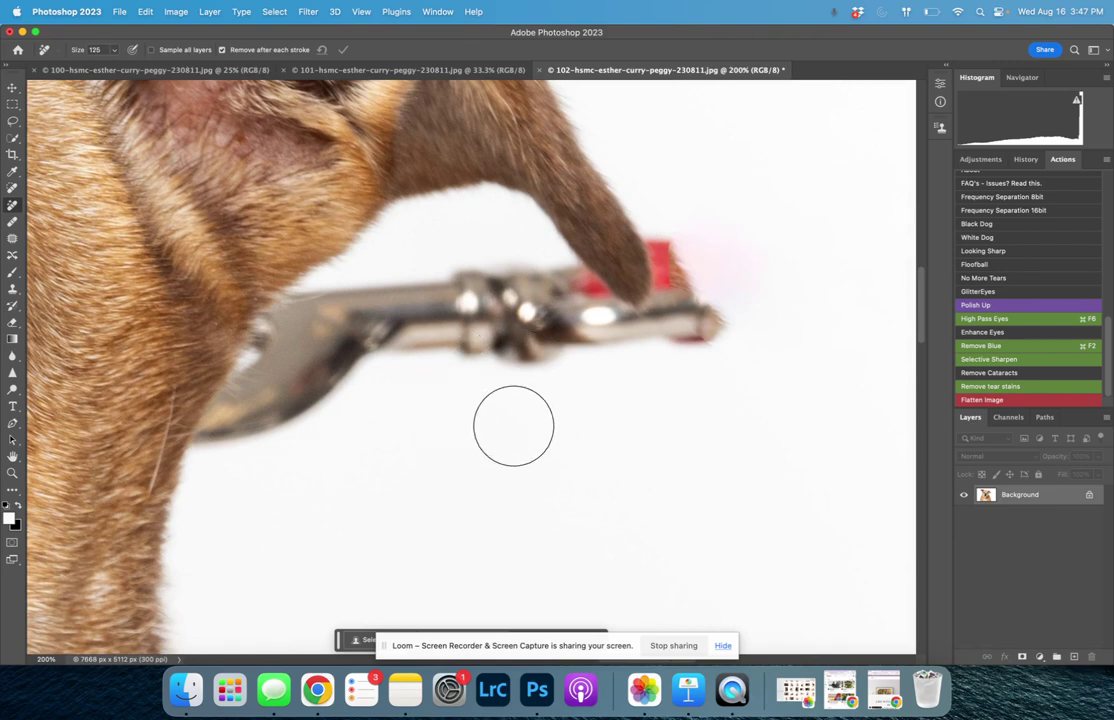
mouse_move(210, 452)
mouse_down()
mouse_move(238, 361)
mouse_move(307, 297)
mouse_move(241, 437)
mouse_move(341, 392)
mouse_move(356, 281)
mouse_move(350, 345)
mouse_move(336, 300)
mouse_move(557, 268)
mouse_move(605, 318)
mouse_move(455, 353)
mouse_move(470, 258)
mouse_move(679, 341)
mouse_move(690, 287)
mouse_move(676, 253)
mouse_move(662, 315)
mouse_move(744, 347)
mouse_up()
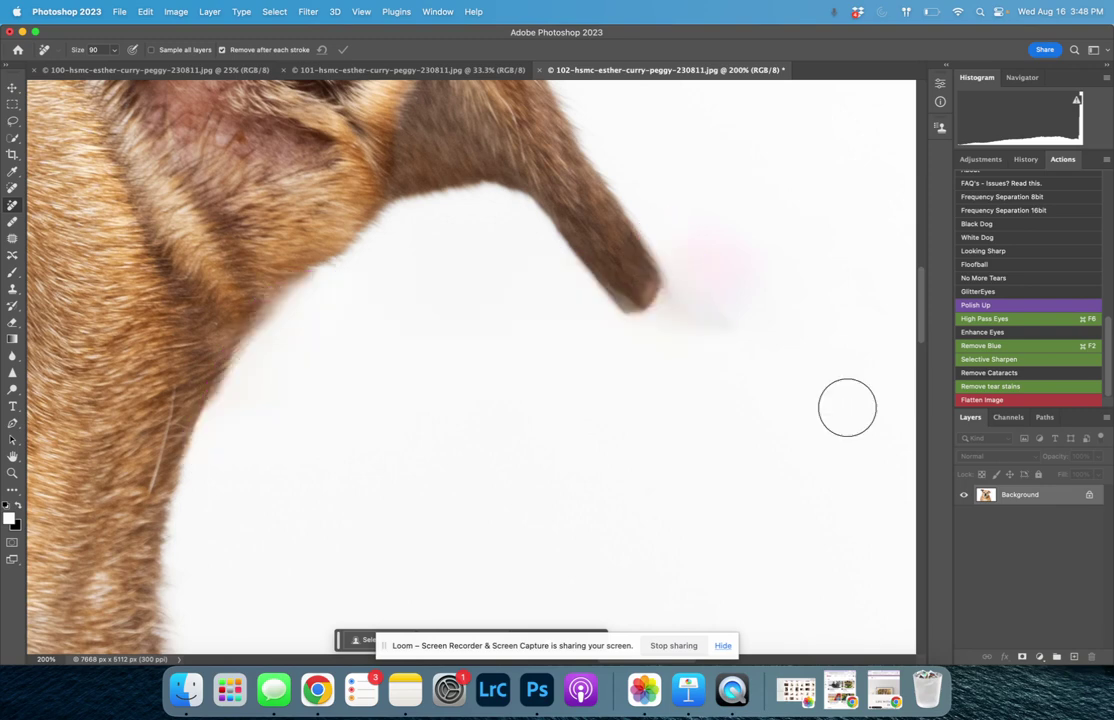
Step: Retouch the tip of the ear with the Clone Stamp at size 80 and 30% opacity, sampling fur higher on the ear
scroll(587, 398, up, 3)
scroll(587, 398, right, 3)
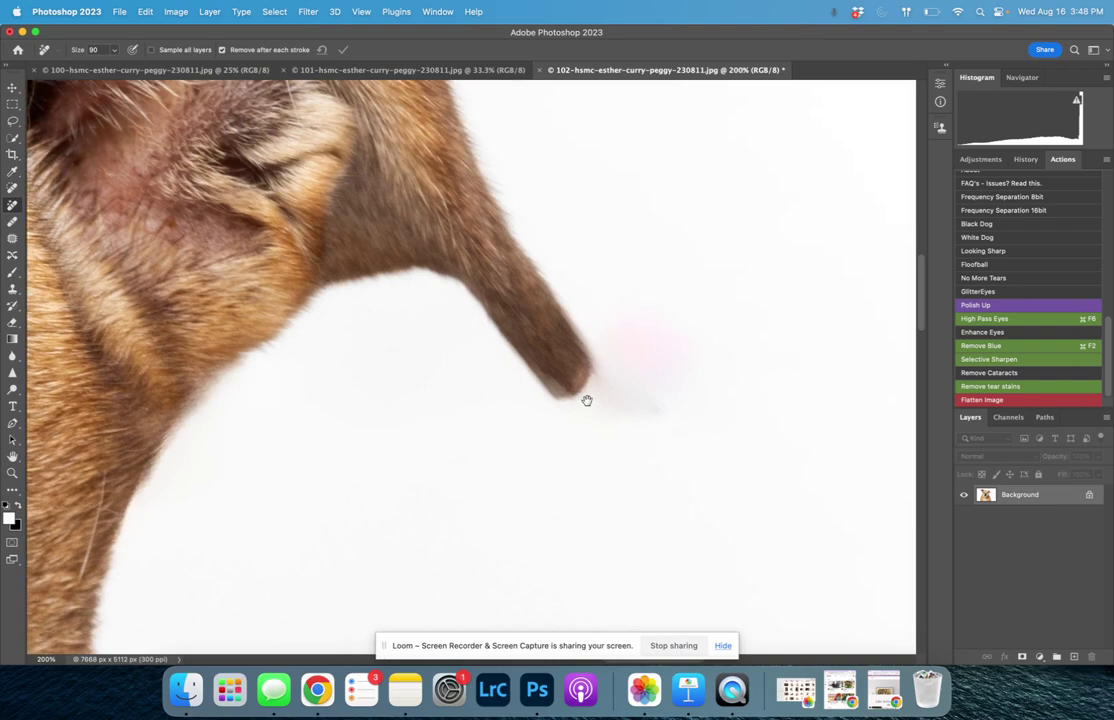
key(s)
key(bracketleft)
key(bracketleft)
key(bracketleft)
key(bracketleft)
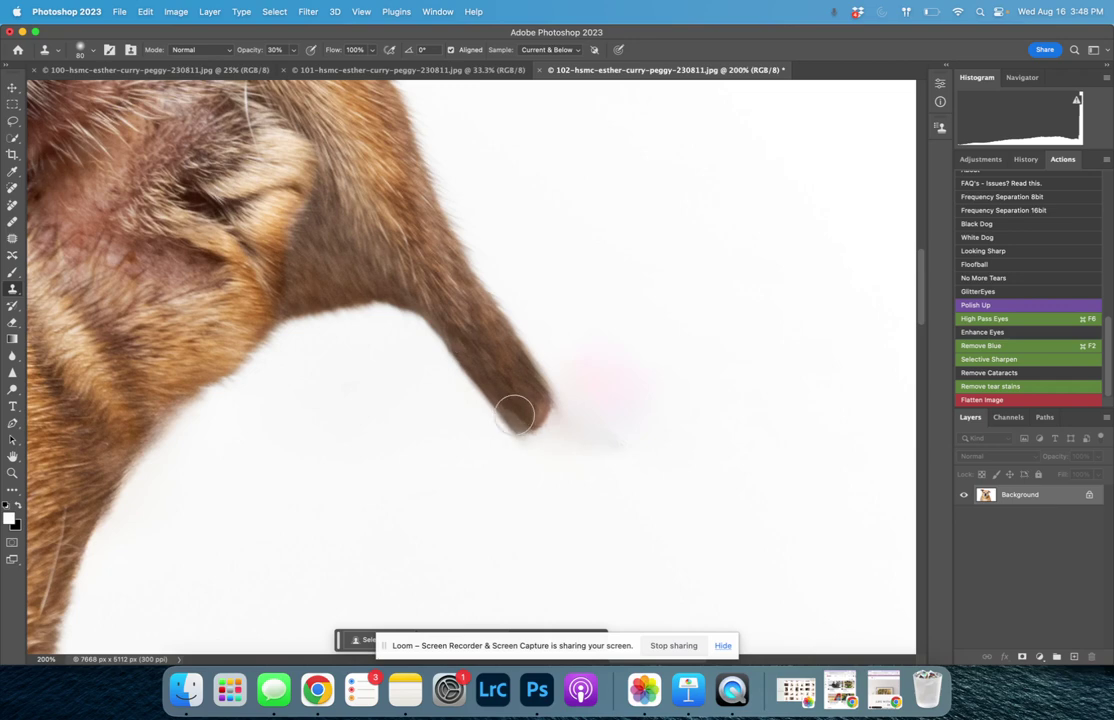
click(515, 415)
key(super+z)
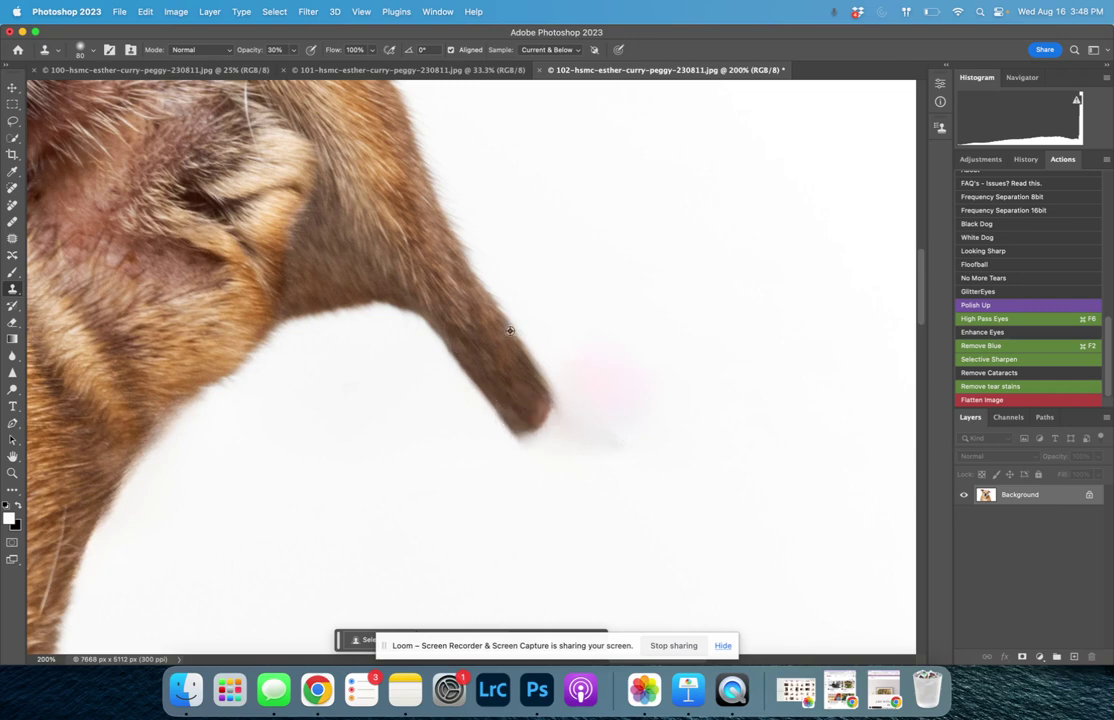
alt+click(511, 332)
mouse_move(528, 371)
mouse_down()
mouse_move(539, 397)
mouse_move(541, 380)
mouse_up()
Step: Remove specks and eye discharge from the bridge of the muzzle and around both eyes with the Remove tool at size 45
key(z)
click(396, 49)
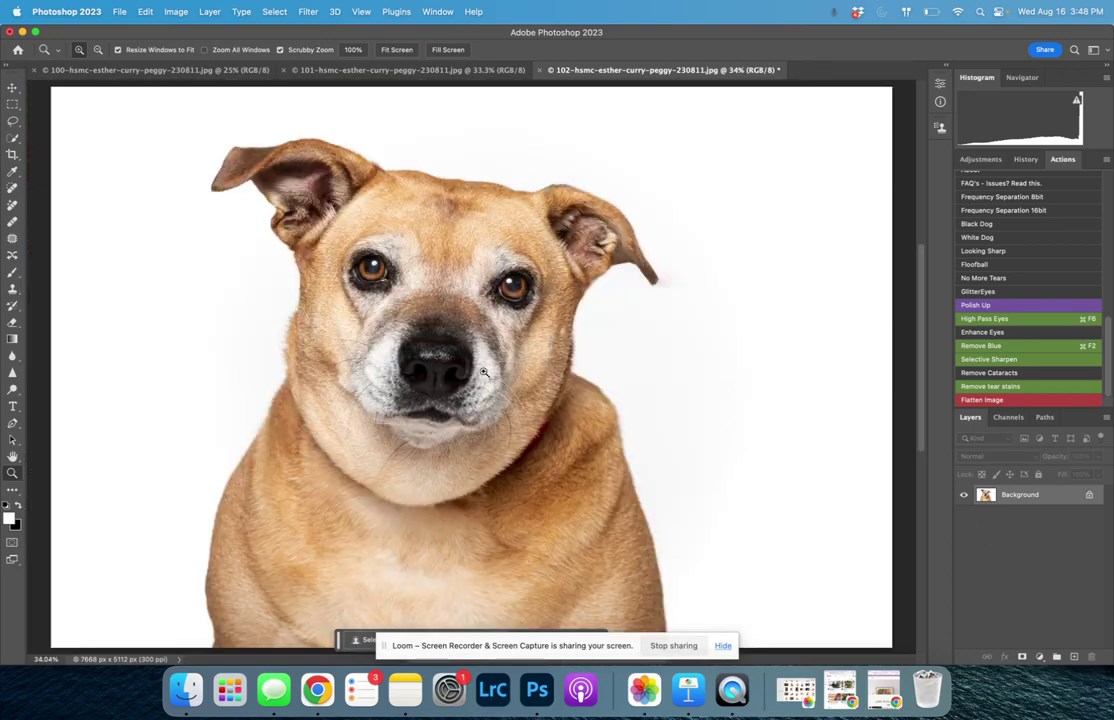
click(407, 266)
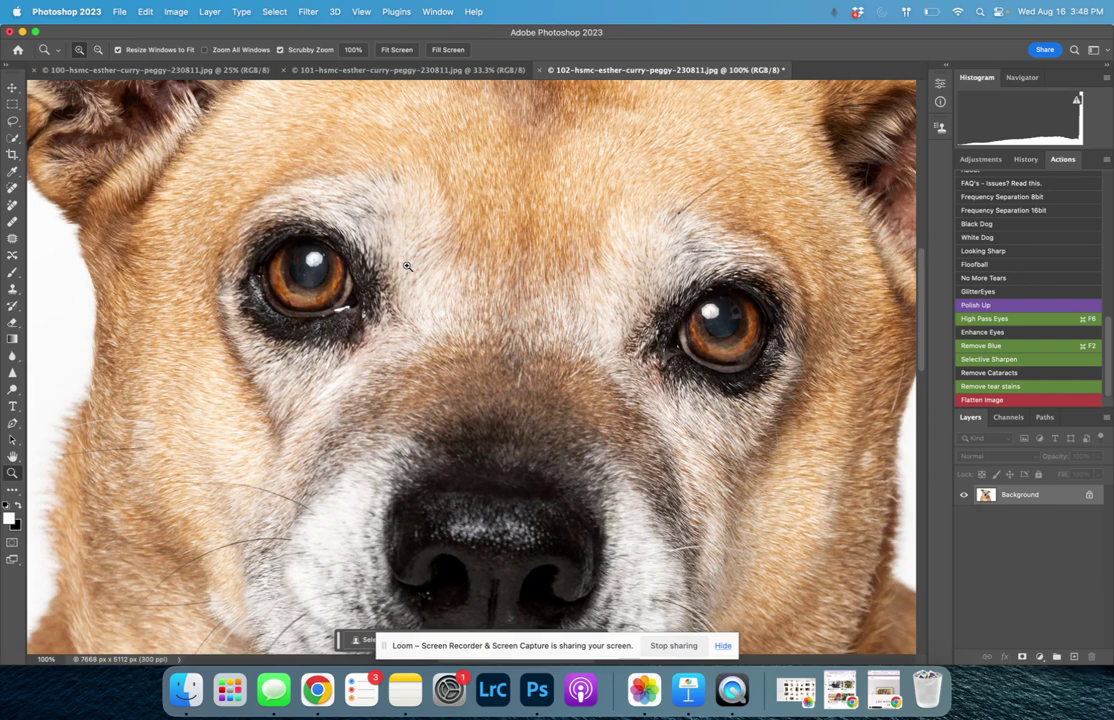
key(j)
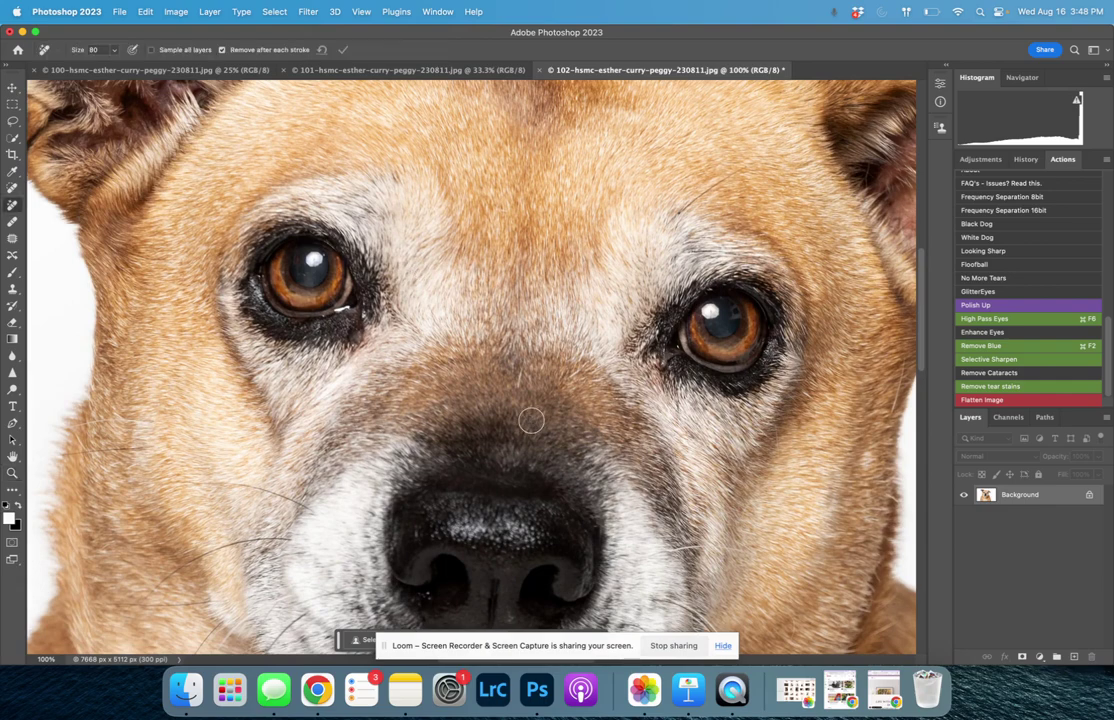
key(bracketleft)
key(bracketleft)
key(bracketleft)
key(bracketleft)
key(bracketleft)
drag(518, 388, 518, 365)
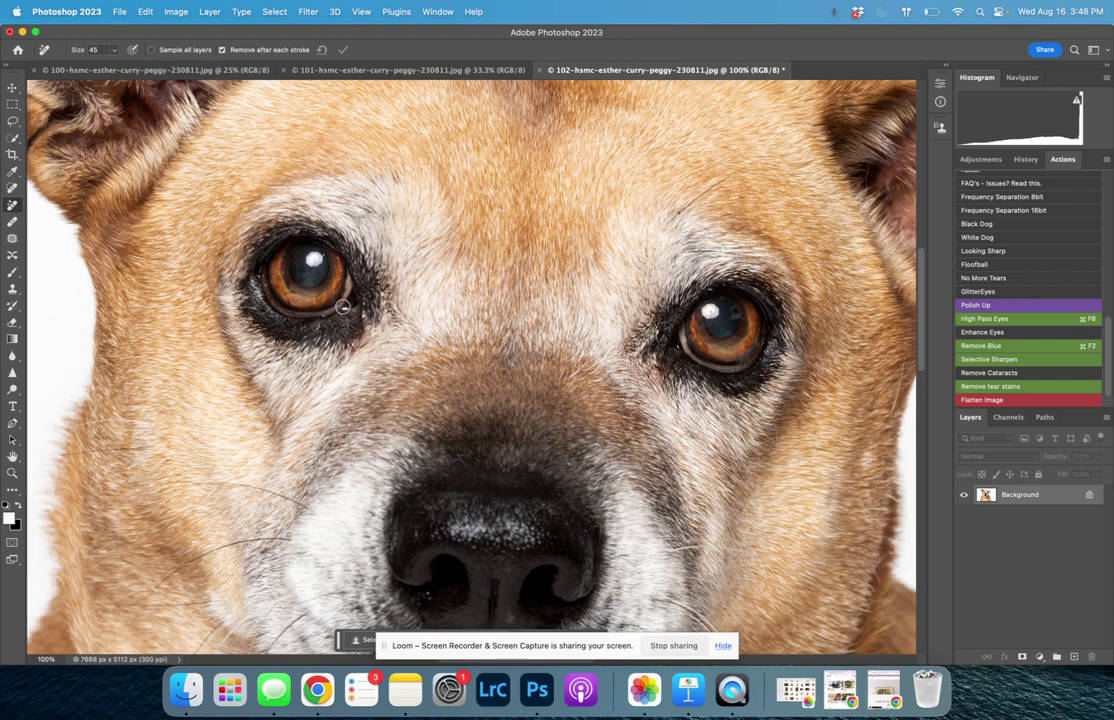
click(249, 305)
click(655, 324)
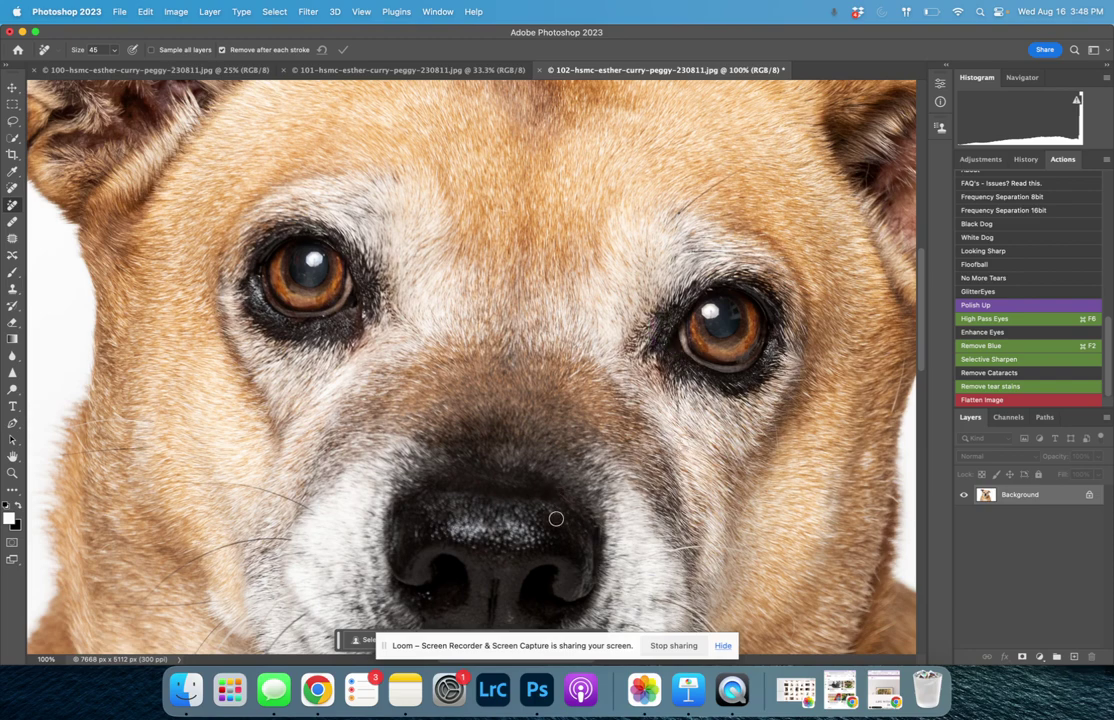
Step: Remove the stray light hairs at the cheek edge, below the eye and inside the ear beside the erased leash
scroll(552, 517, down, 5)
scroll(567, 474, down, 1)
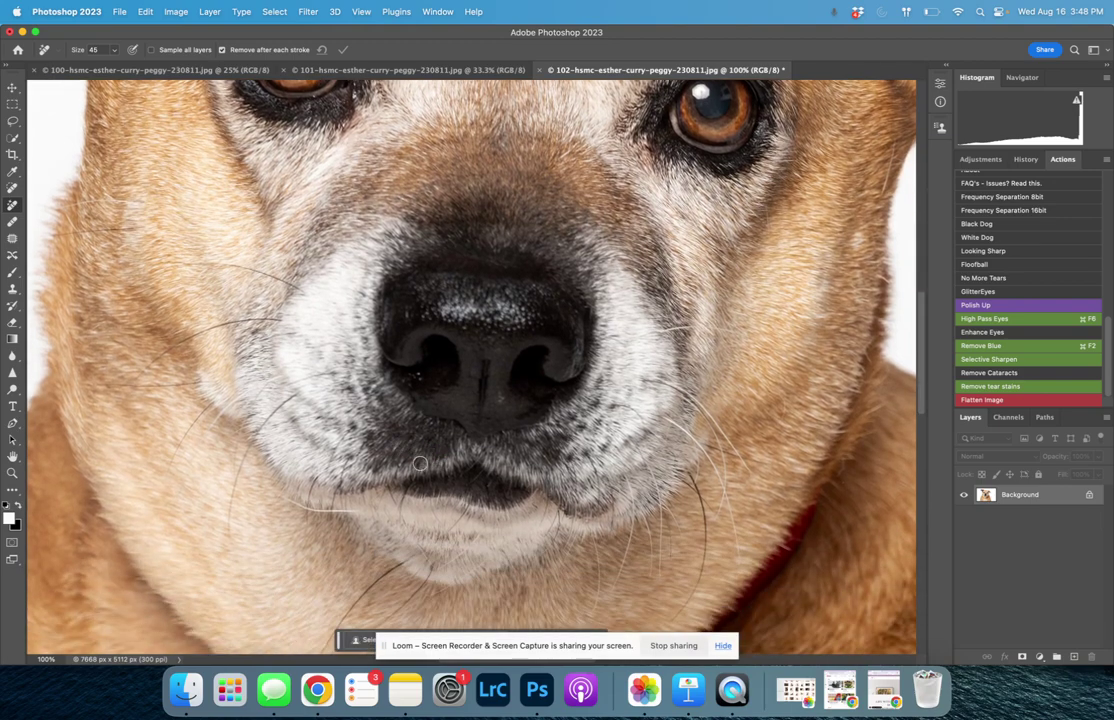
scroll(604, 456, up, 7)
scroll(604, 456, right, 8)
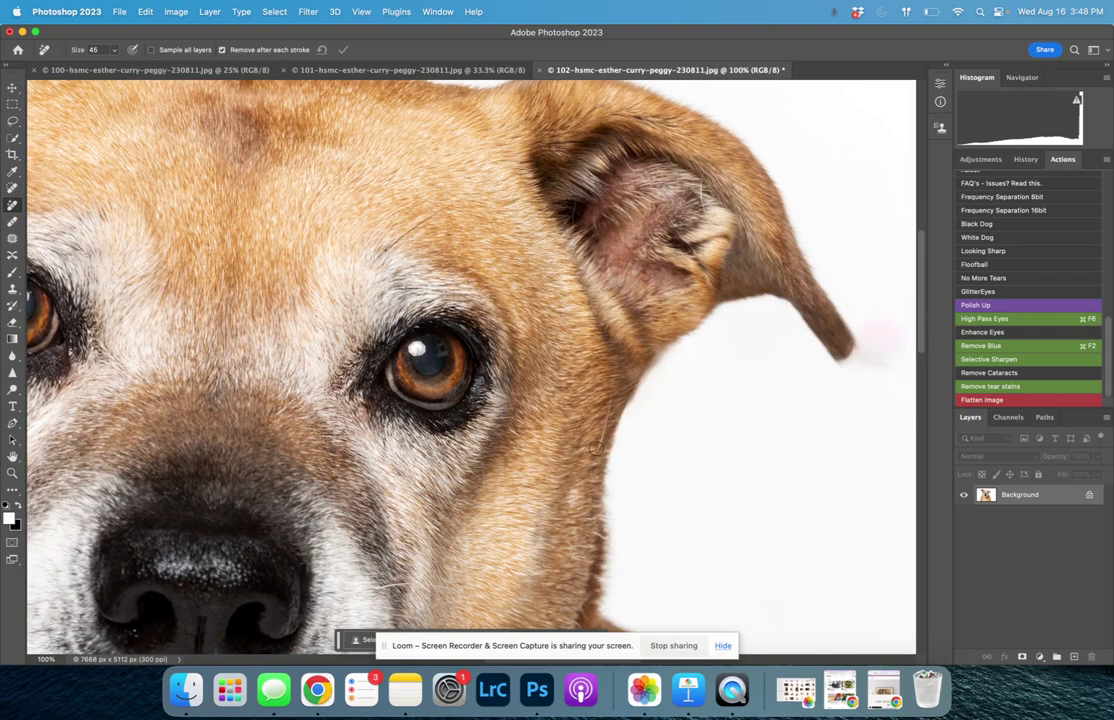
drag(597, 446, 601, 420)
drag(488, 495, 480, 463)
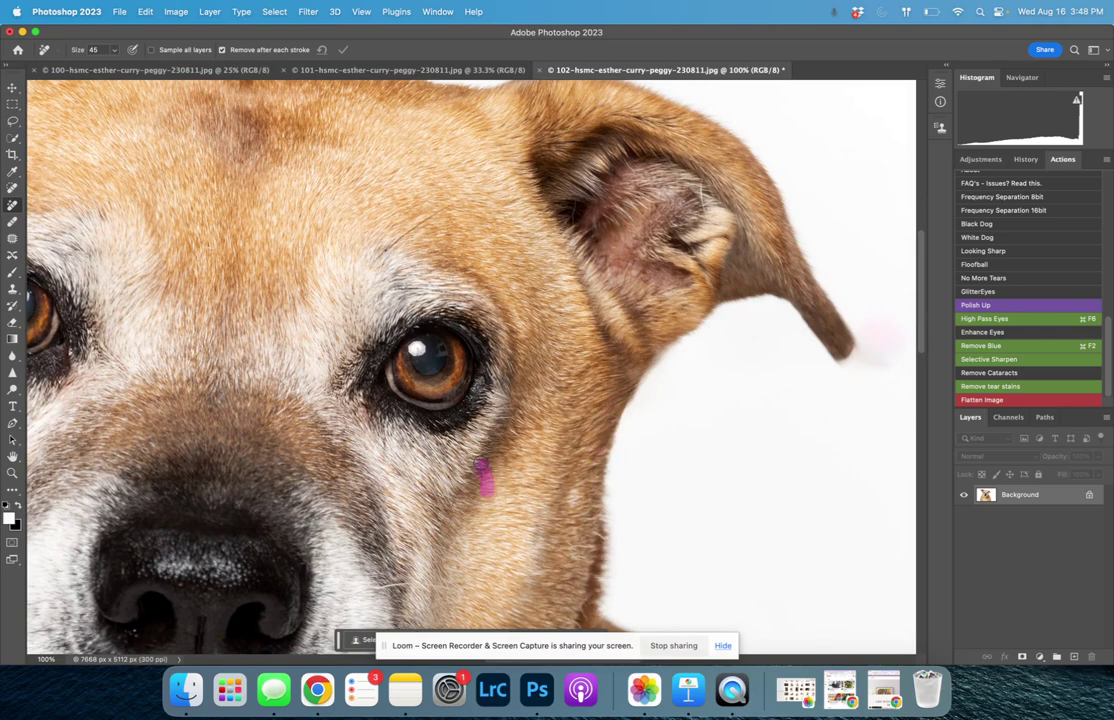
scroll(571, 355, up, 3)
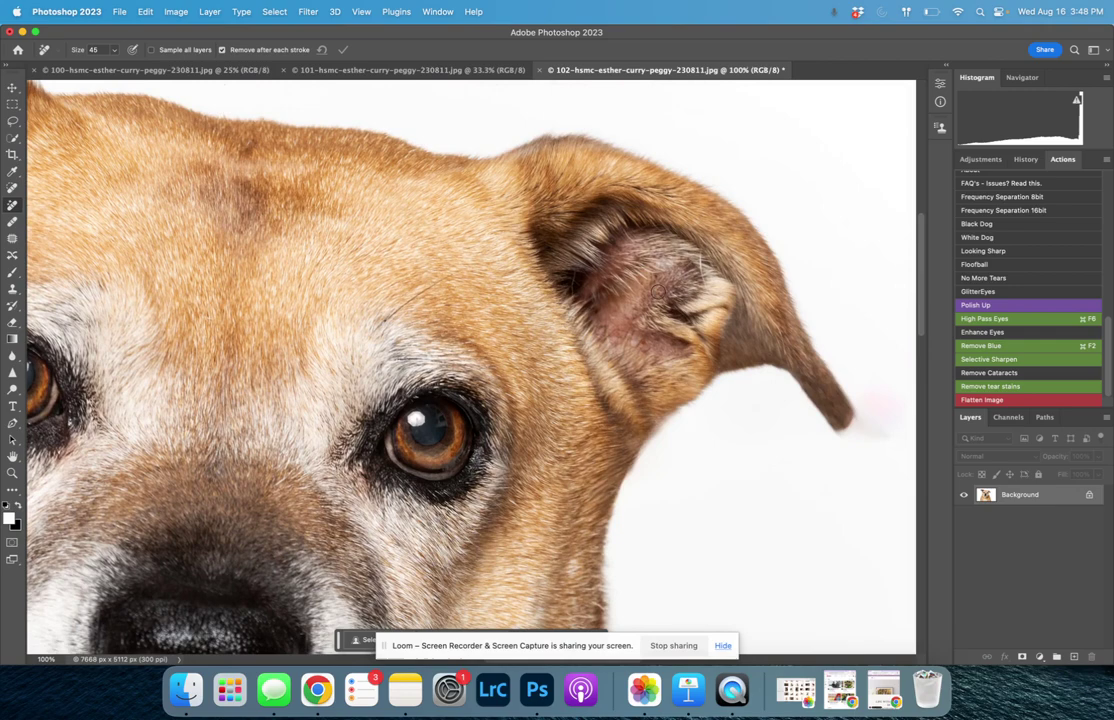
drag(702, 288, 690, 258)
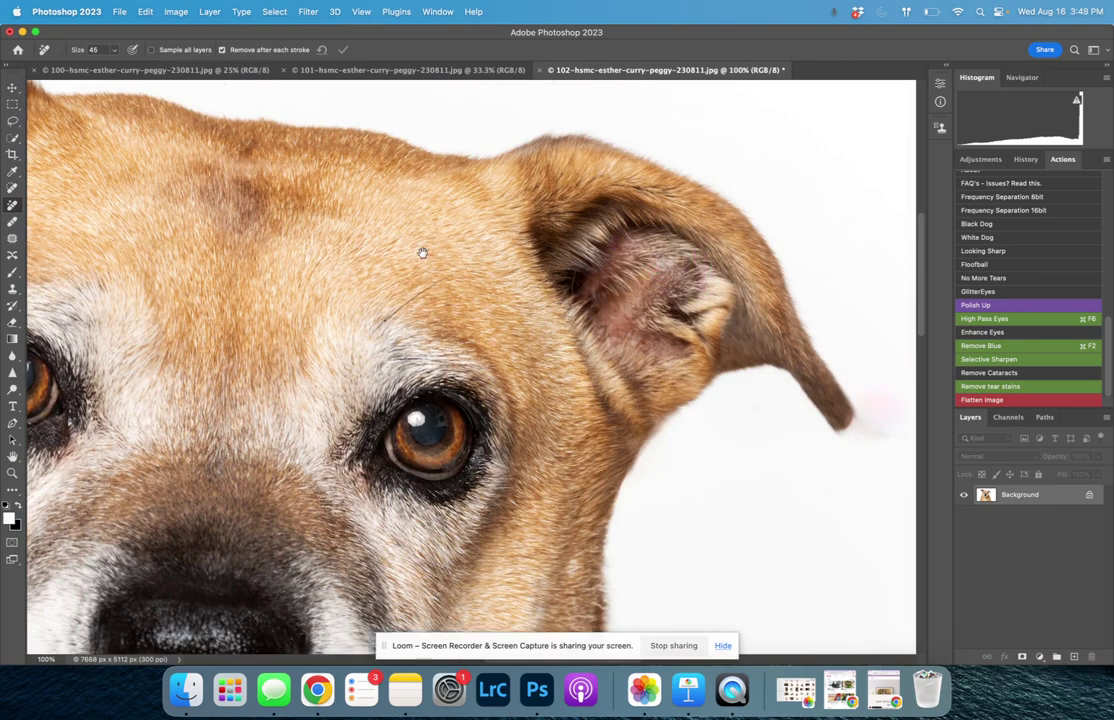
Step: Check the ears, face, muzzle and neck for leftover blemishes, touching up small marks below the eye and on the muzzle
drag(422, 253, 624, 318)
drag(308, 301, 490, 269)
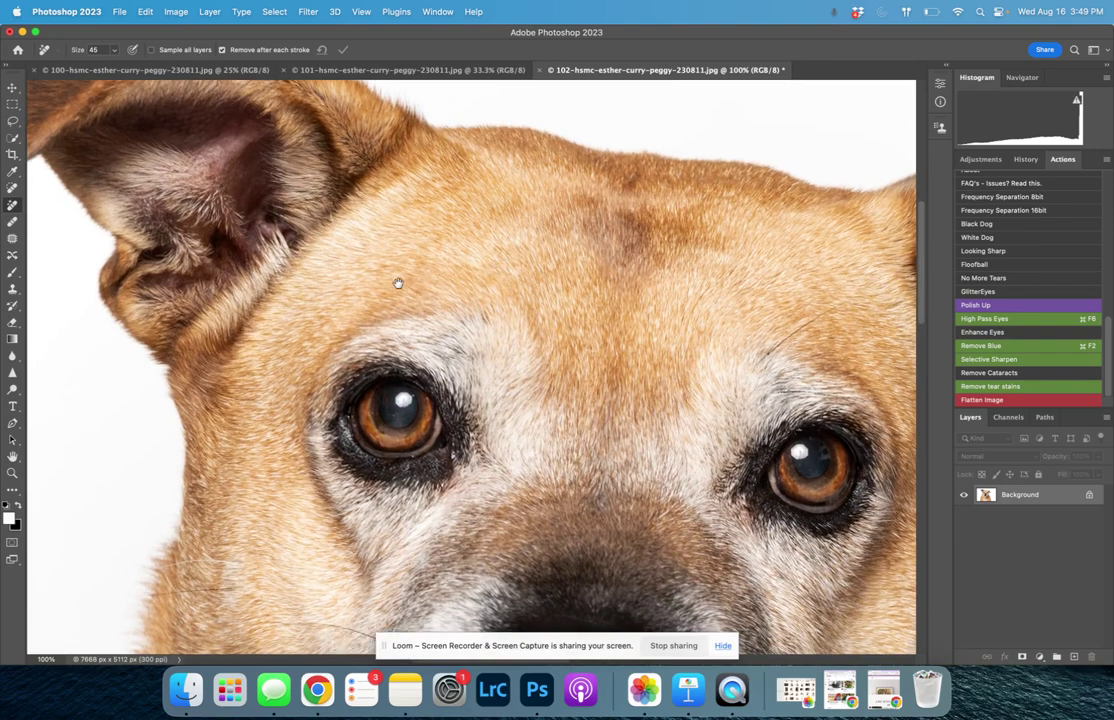
drag(398, 283, 502, 286)
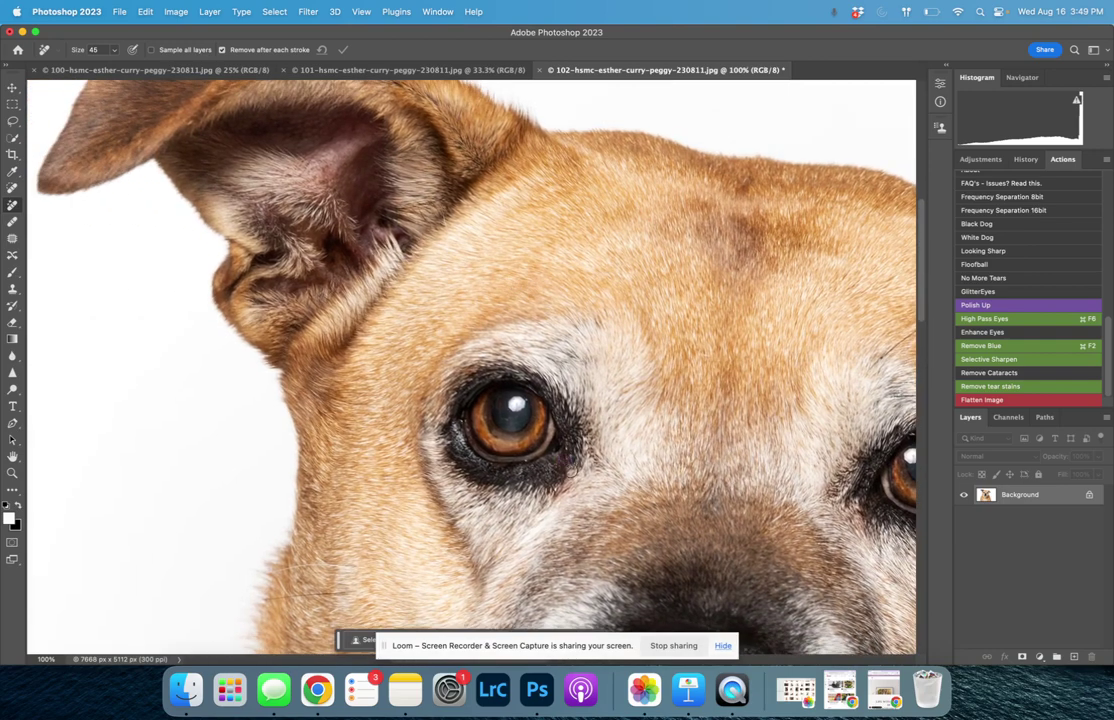
drag(557, 496, 573, 479)
mouse_move(388, 498)
mouse_down()
mouse_move(448, 542)
mouse_move(465, 530)
mouse_move(426, 431)
mouse_move(430, 472)
mouse_move(433, 313)
mouse_up()
drag(467, 420, 467, 388)
drag(488, 466, 443, 361)
drag(587, 517, 449, 372)
drag(695, 420, 542, 463)
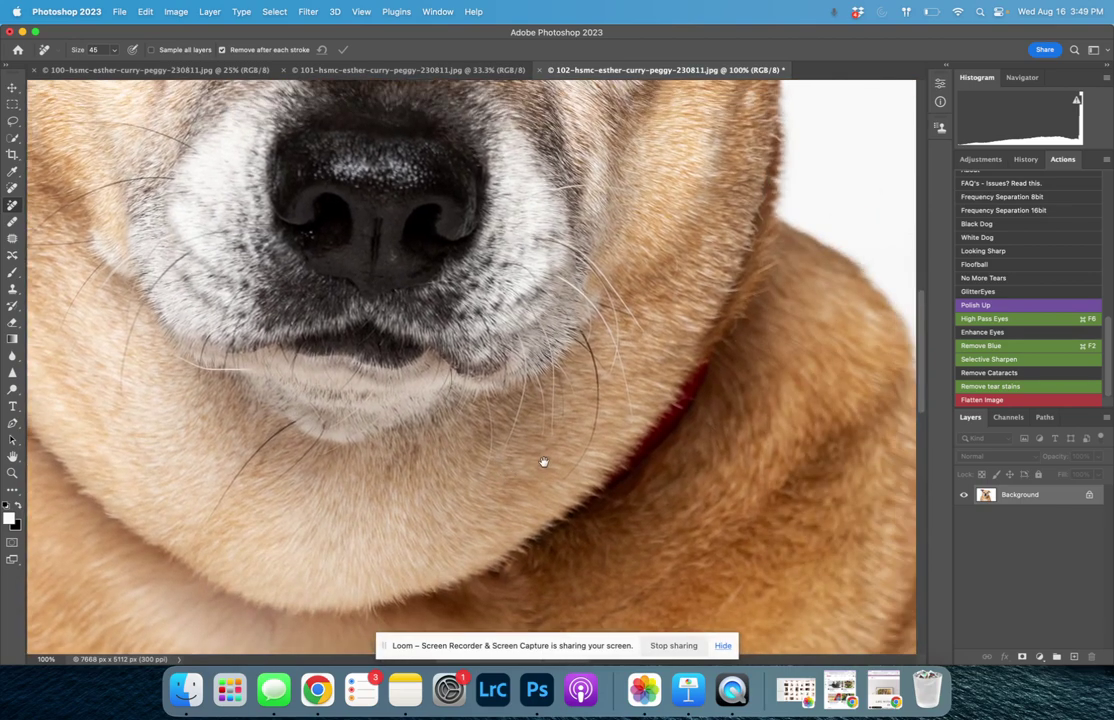
drag(435, 281, 525, 492)
drag(455, 266, 435, 323)
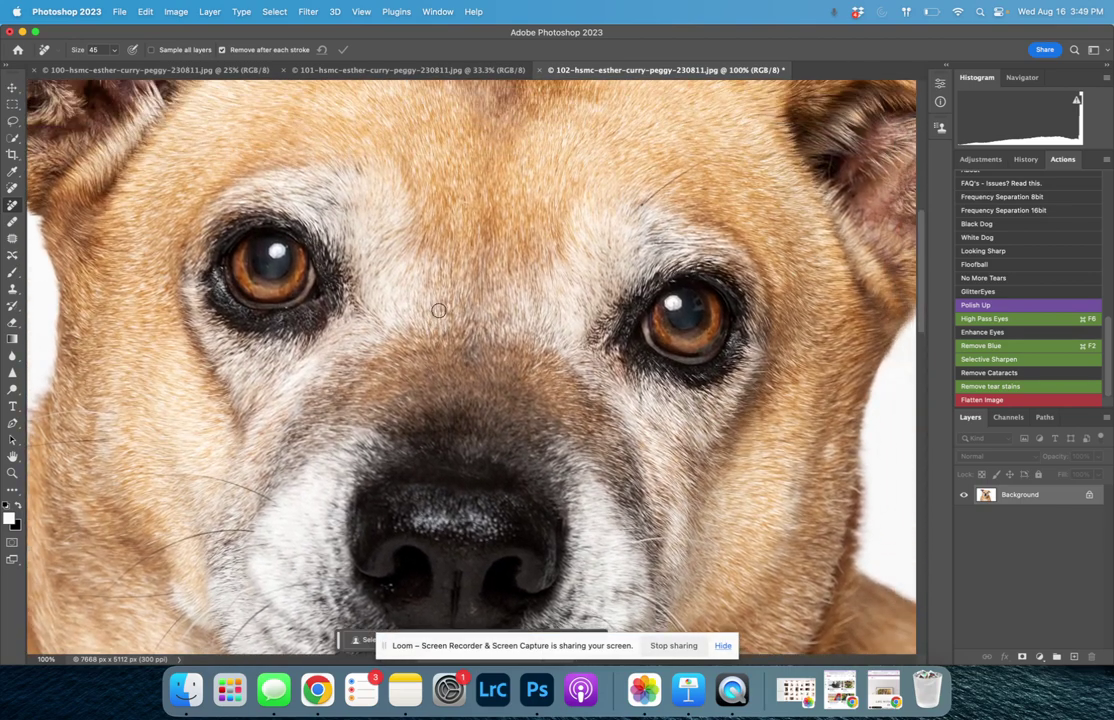
click(568, 373)
Step: Run the action that adds the Sharpen Eyes, Add Light Eye and Contour Eye layers, and paint white over the eyes on the Sharpen Eyes mask
key(z)
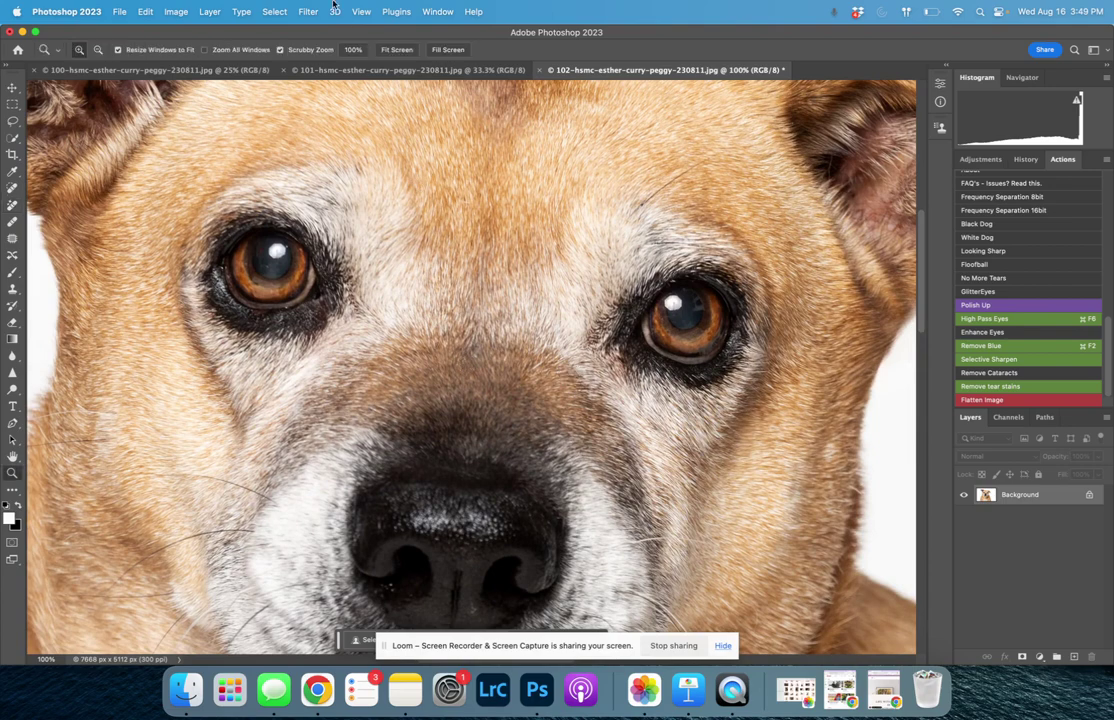
click(394, 49)
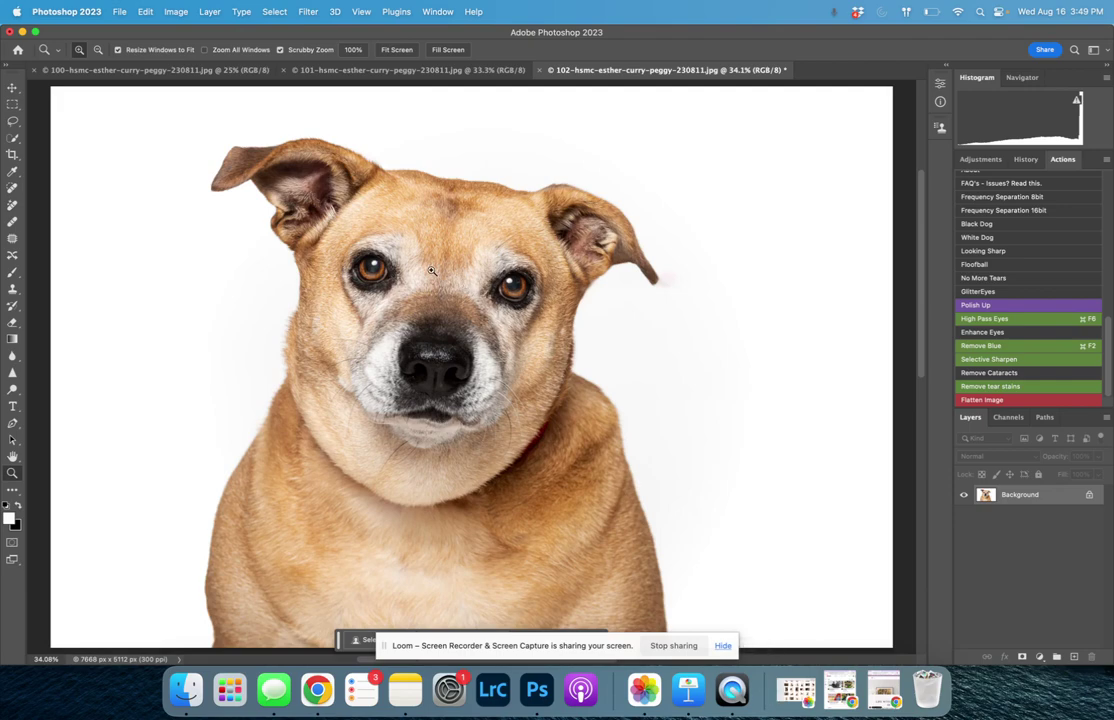
drag(432, 270, 428, 271)
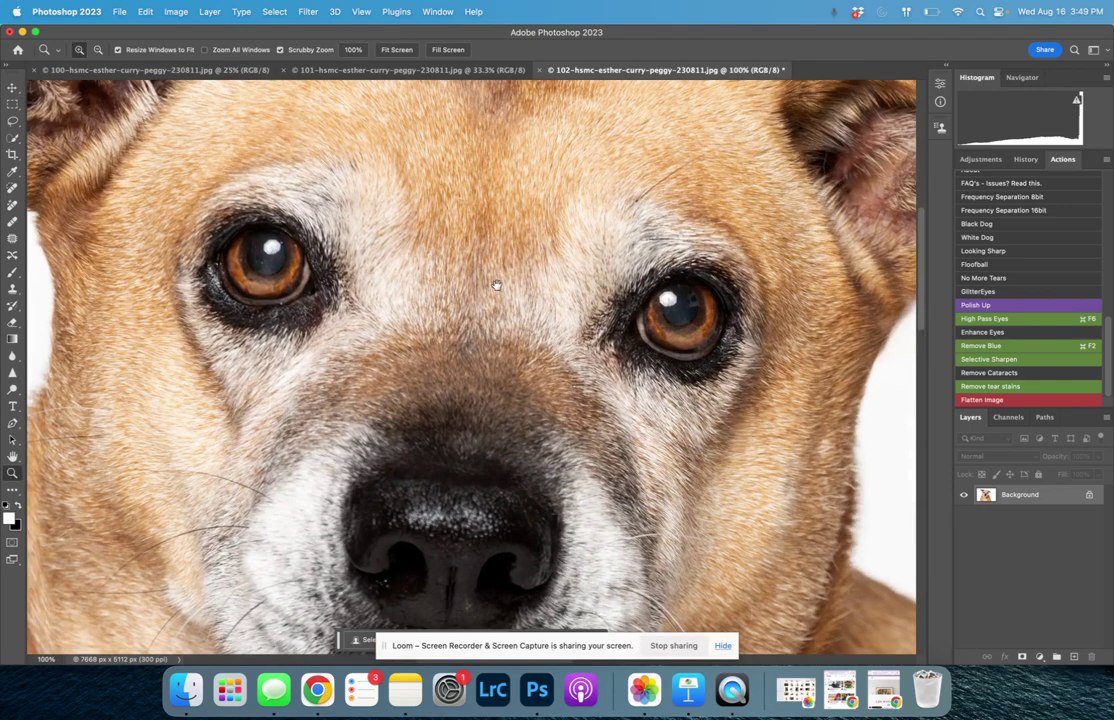
drag(497, 285, 497, 308)
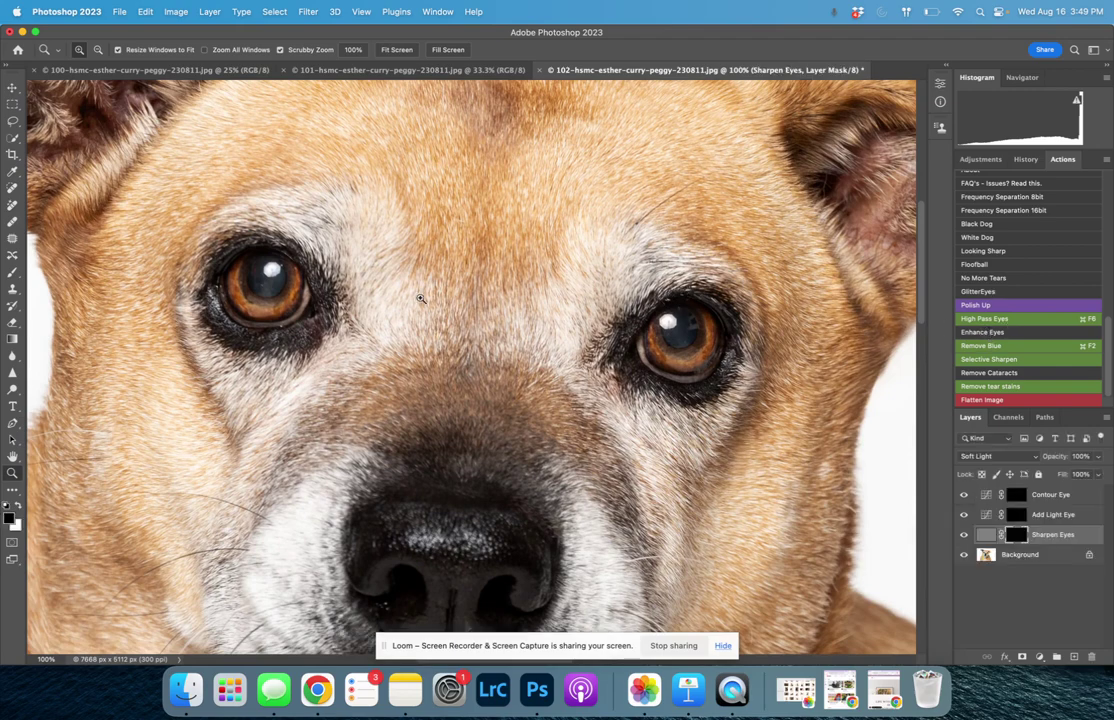
key(b)
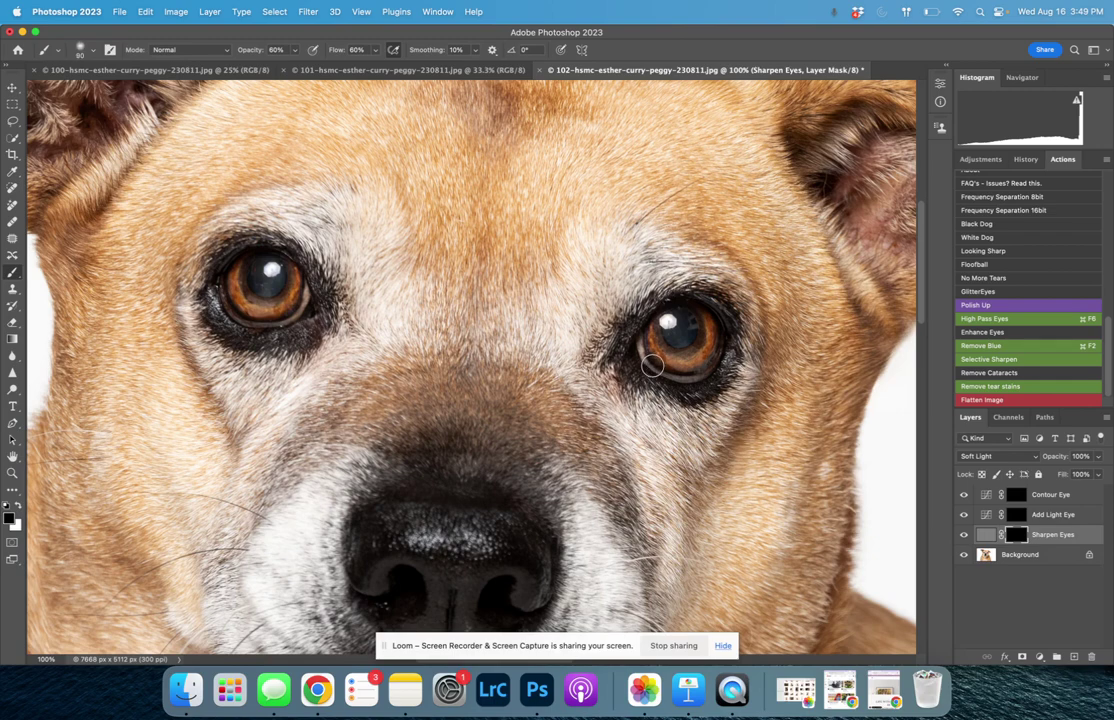
key(bracketright)
key(bracketright)
key(x)
mouse_move(663, 338)
mouse_down()
mouse_move(666, 355)
mouse_move(688, 360)
mouse_move(708, 341)
mouse_up()
Step: Brighten both irises by painting white on the Add Light Eye mask with a size 70 brush
click(1016, 514)
key(bracketleft)
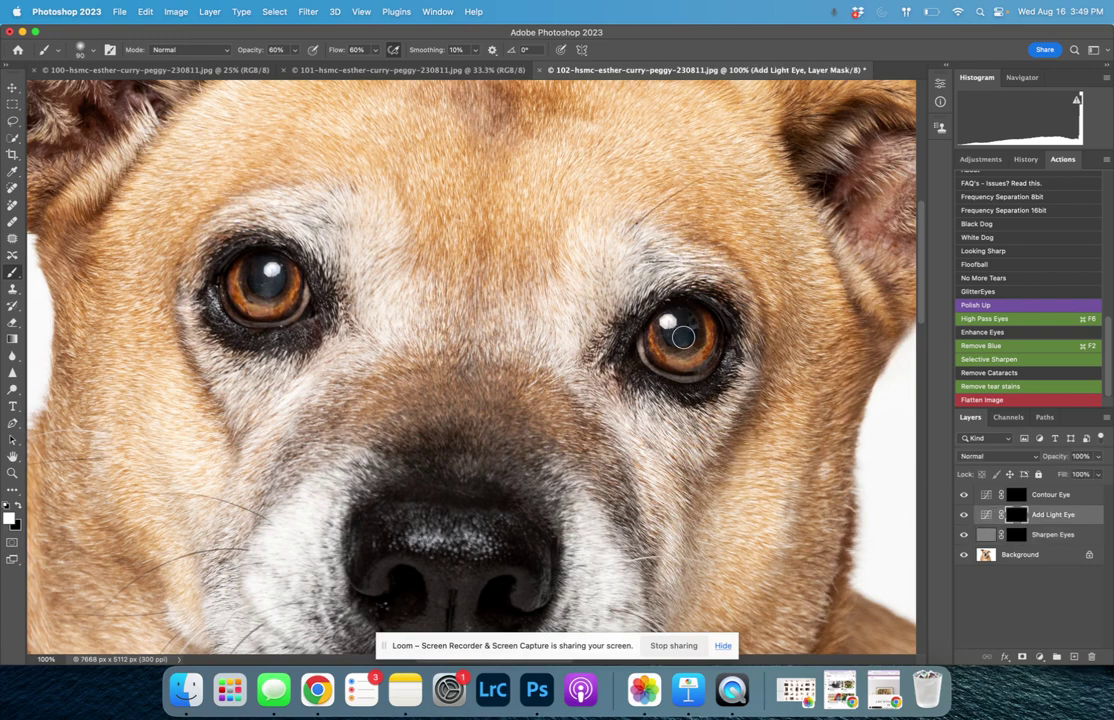
key(bracketleft)
key(bracketleft)
mouse_move(232, 283)
mouse_down()
mouse_move(257, 308)
mouse_move(288, 303)
mouse_move(298, 287)
mouse_up()
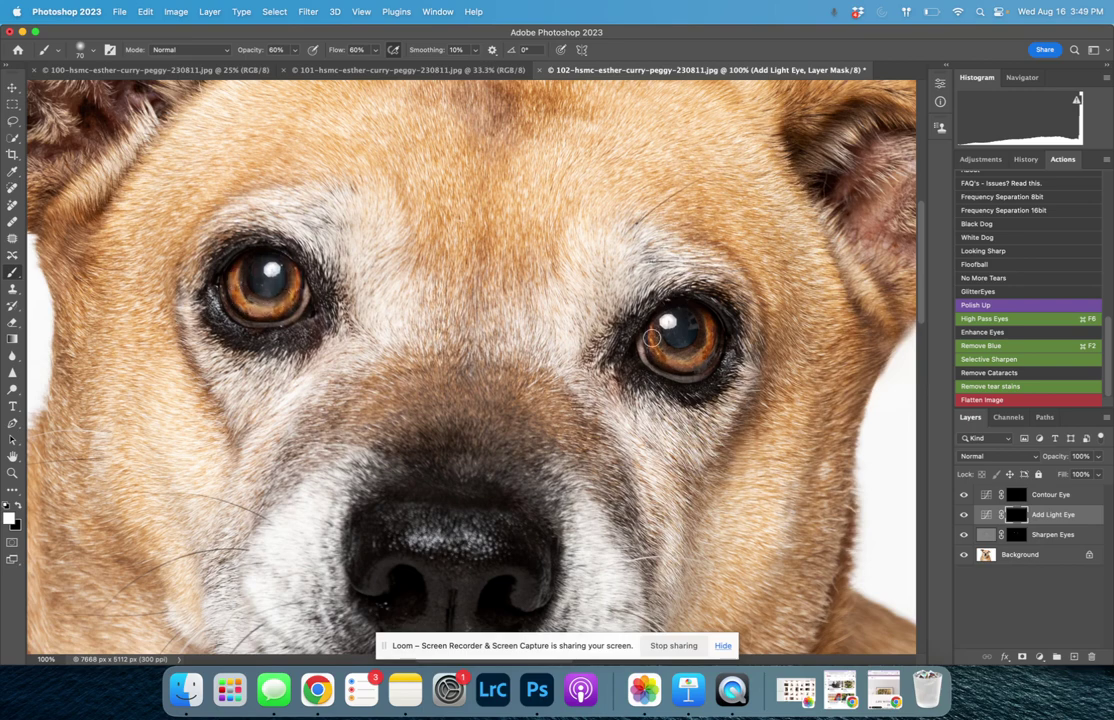
mouse_move(652, 338)
mouse_down()
mouse_move(670, 360)
mouse_move(695, 356)
mouse_move(708, 326)
mouse_up()
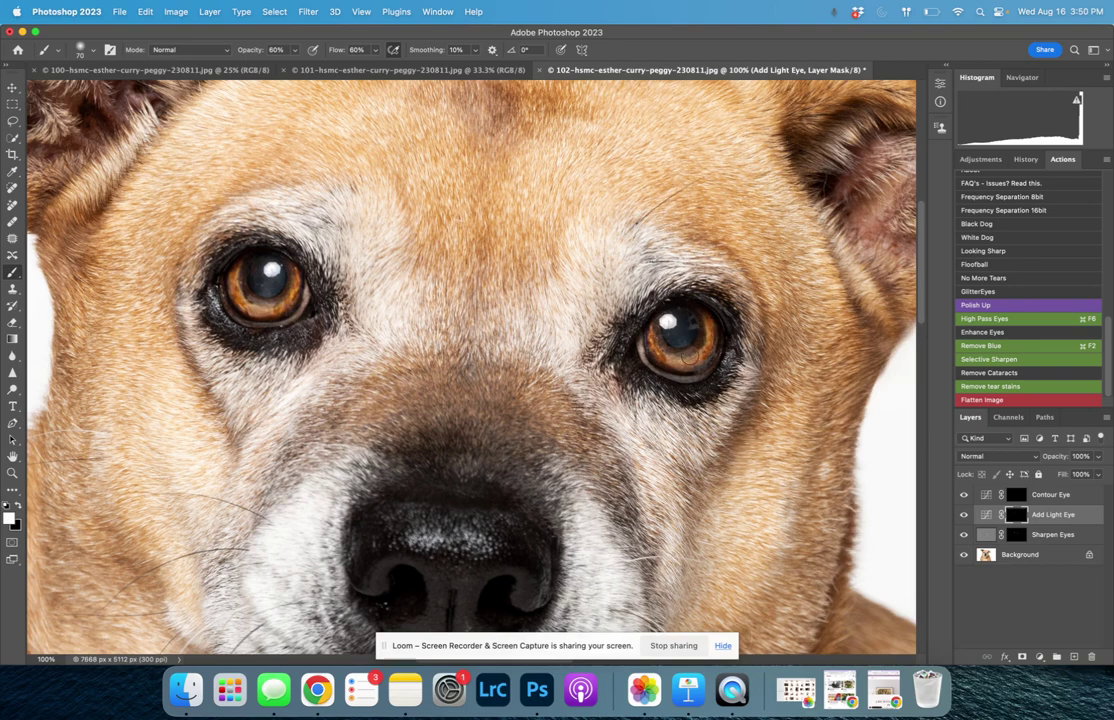
Step: Examine the brightened iris and pupil reflections up close, and compare both eyes
key(z)
click(680, 344)
click(682, 345)
click(685, 346)
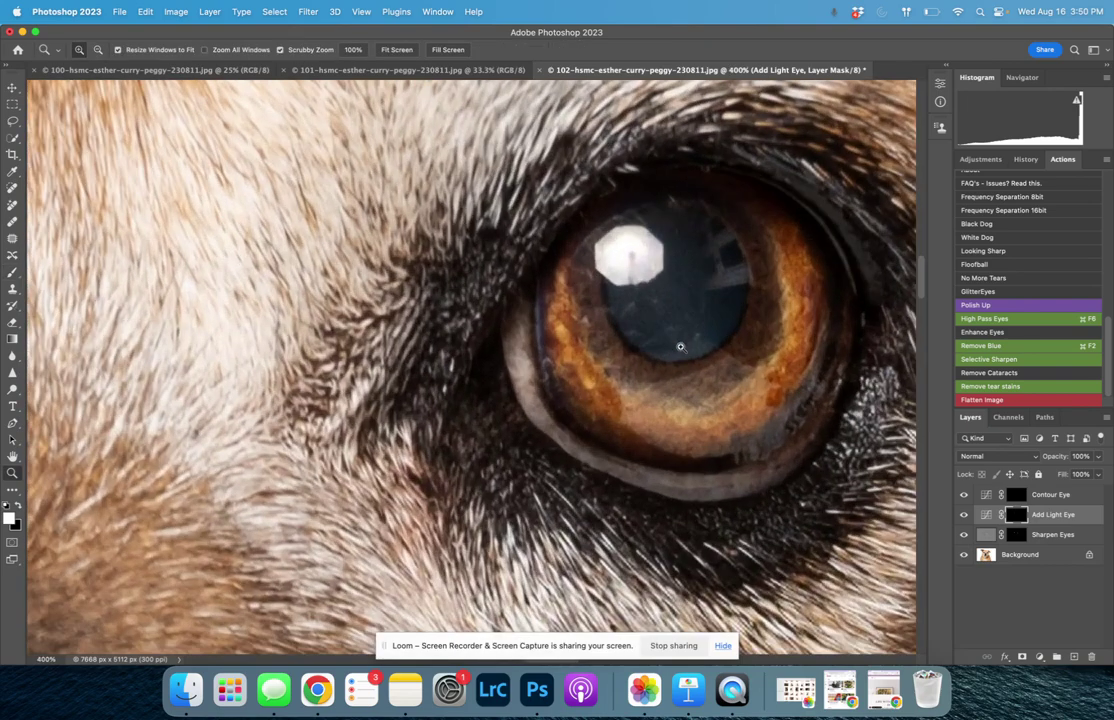
click(708, 340)
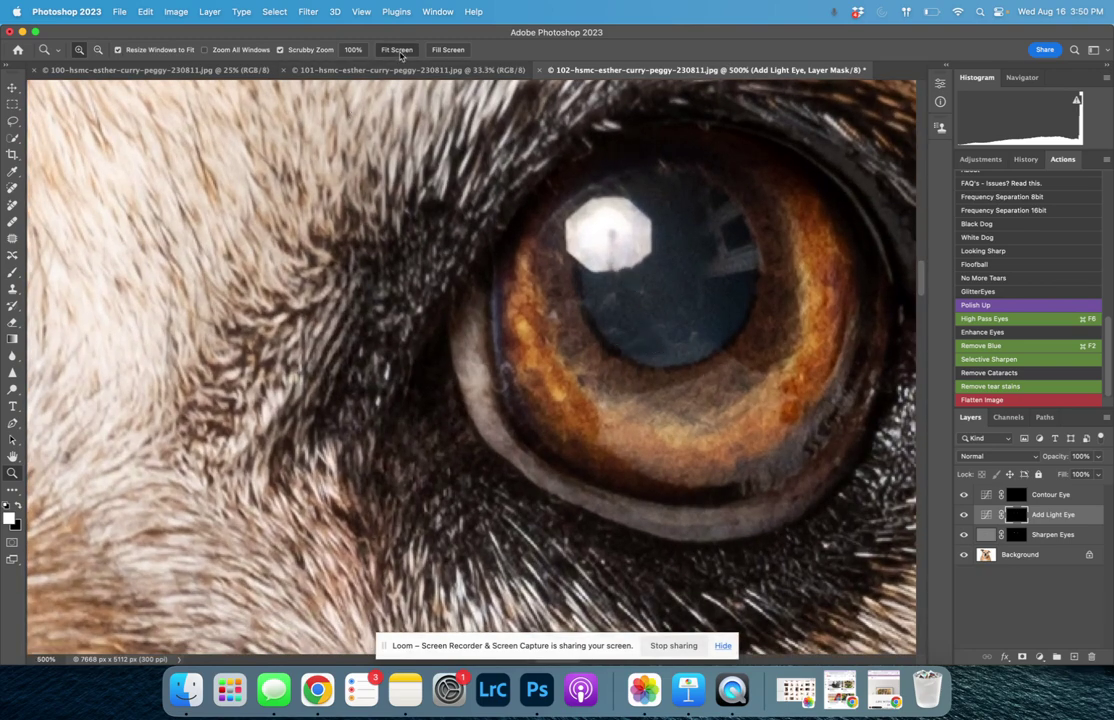
click(396, 49)
drag(419, 259, 687, 398)
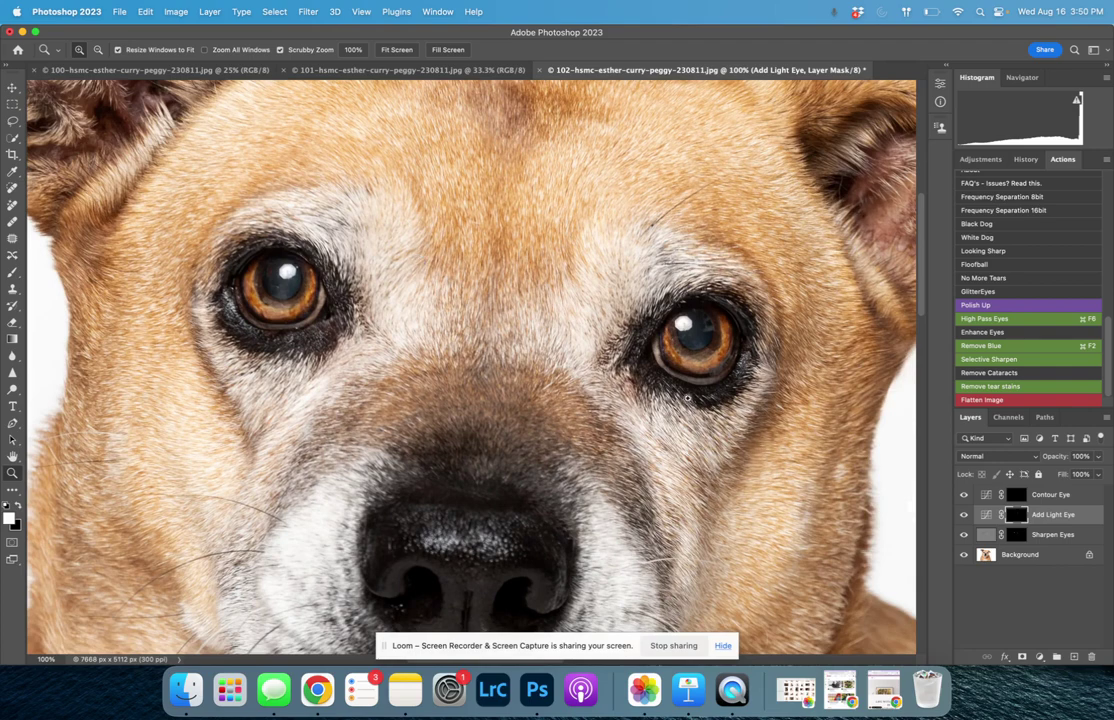
Step: Select the Contour Eye, Add Light Eye and Sharpen Eyes layers and combine them into one group
click(1012, 497)
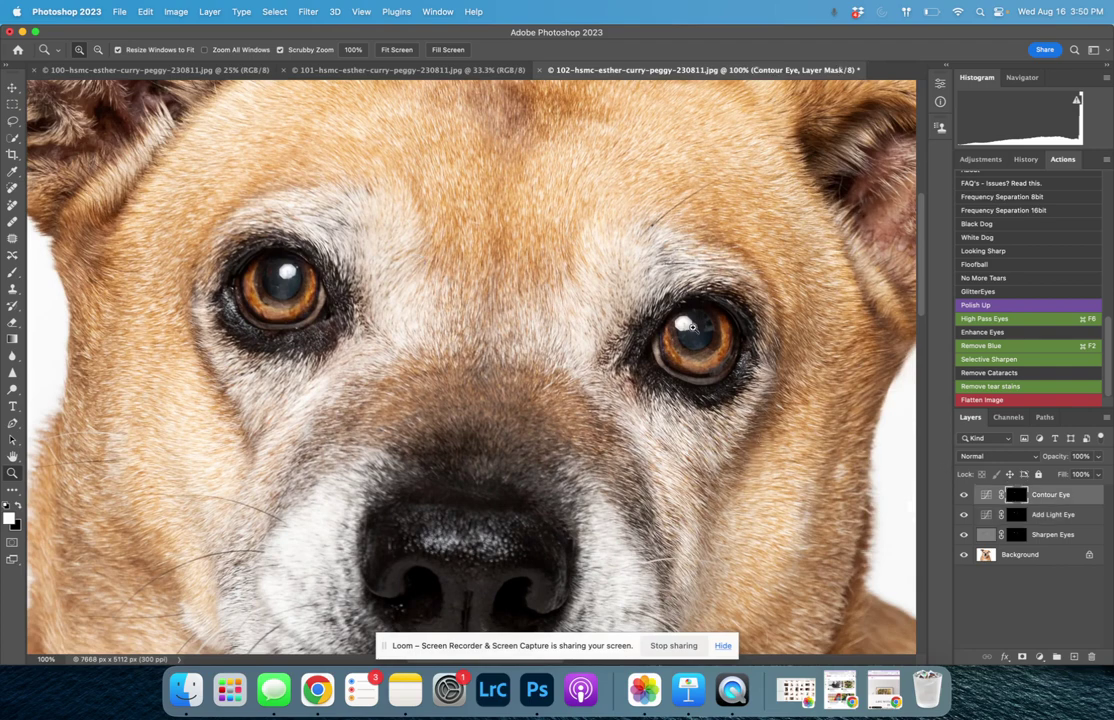
key(b)
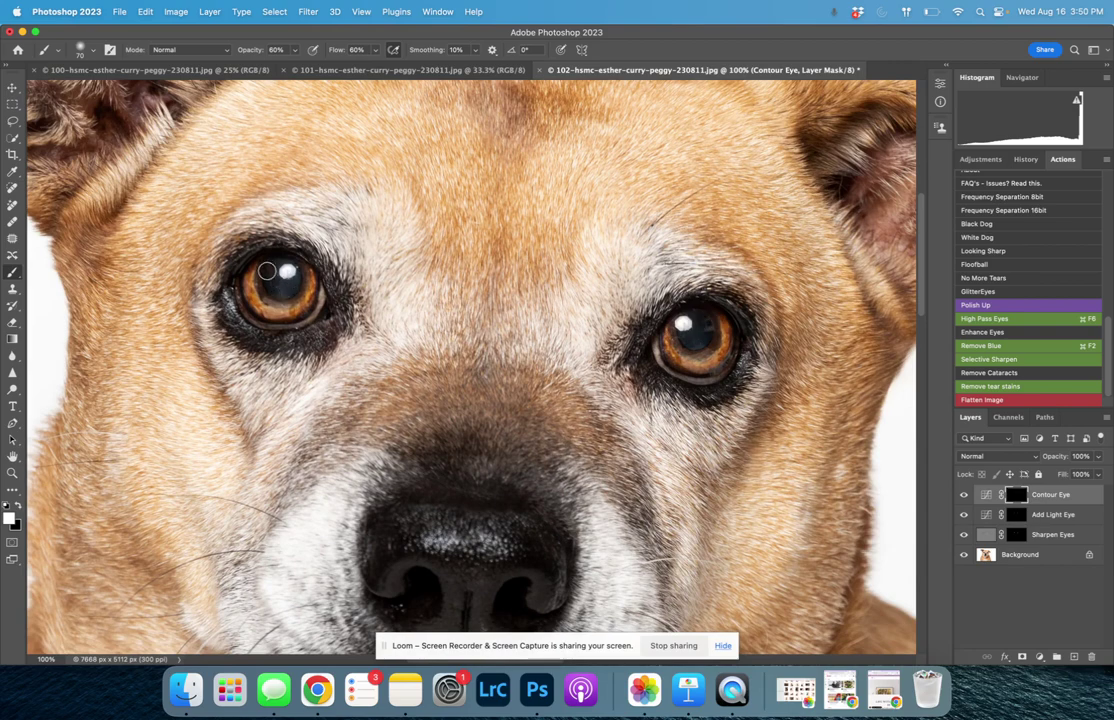
key(z)
click(399, 50)
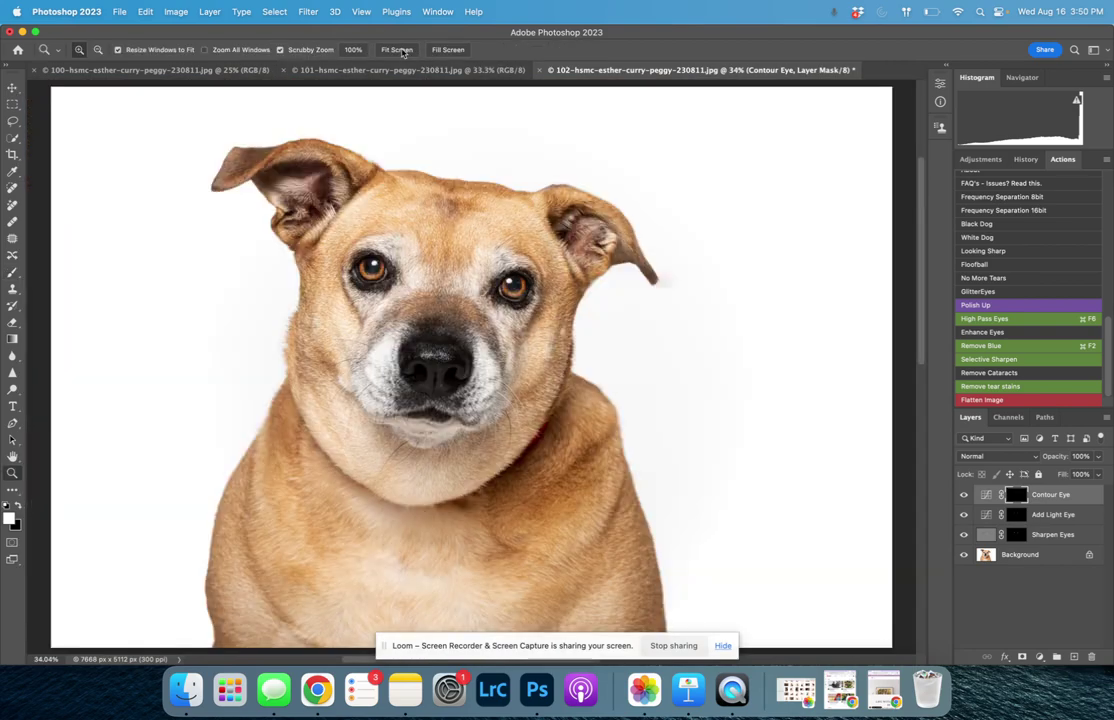
shift+click(1060, 538)
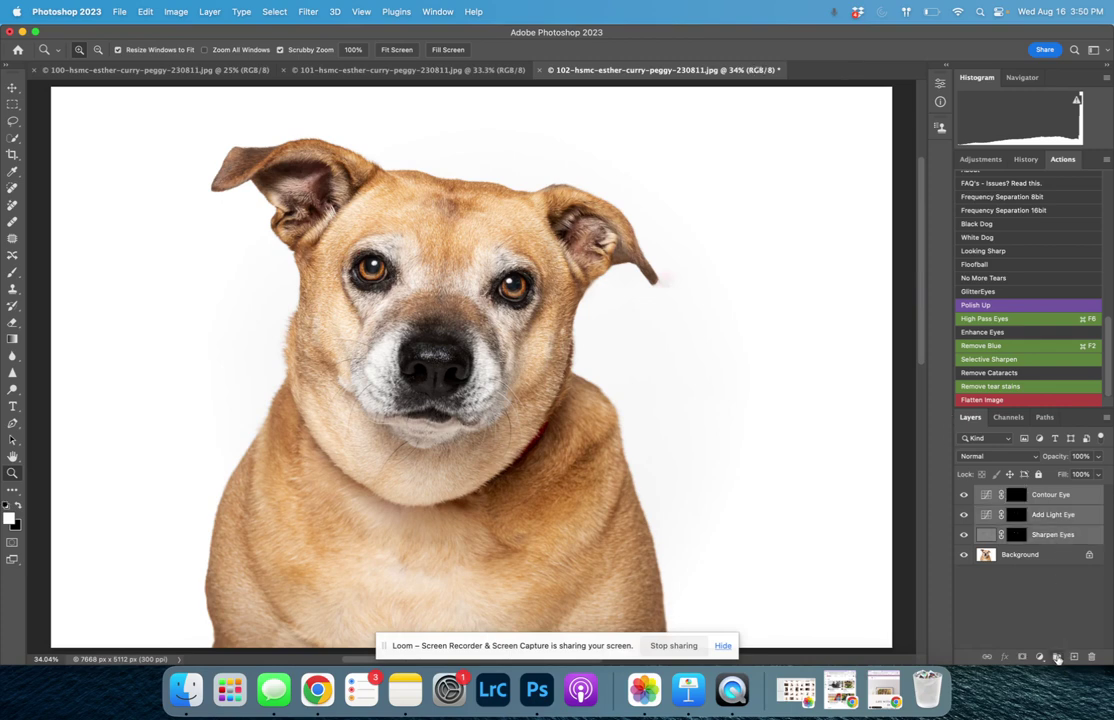
key(super+g)
Step: Compare the whole portrait with and without the grouped eye edits, and merge all visible layers into the Background
click(962, 494)
click(962, 494)
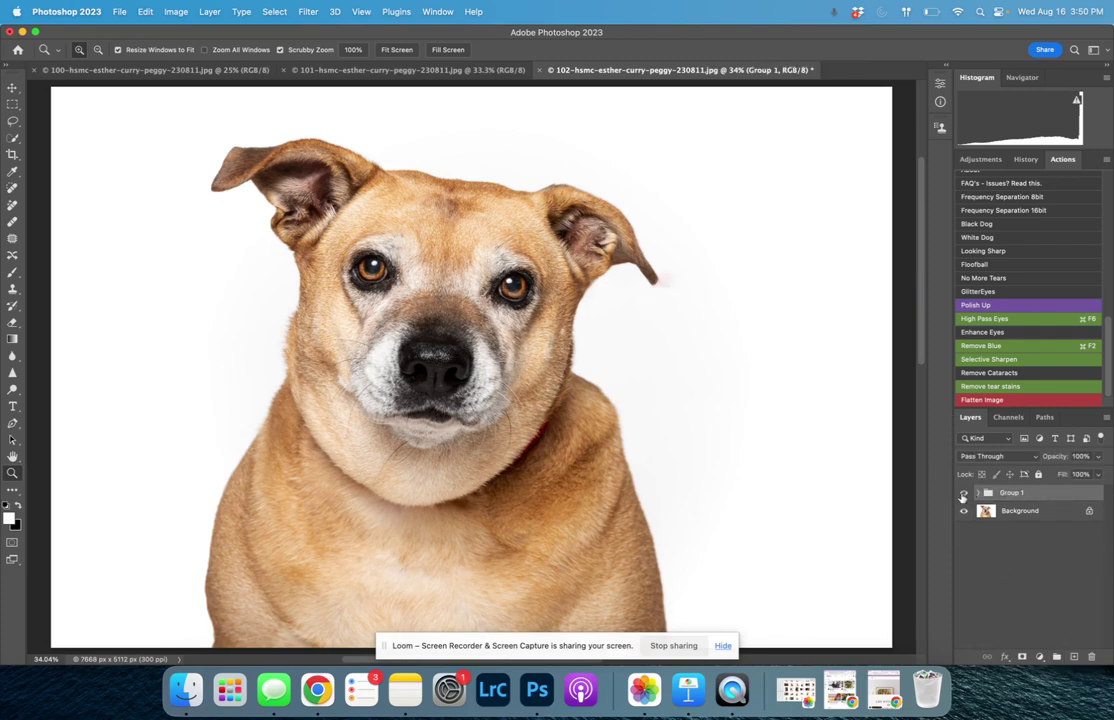
click(962, 494)
click(962, 494)
key(super+shift+e)
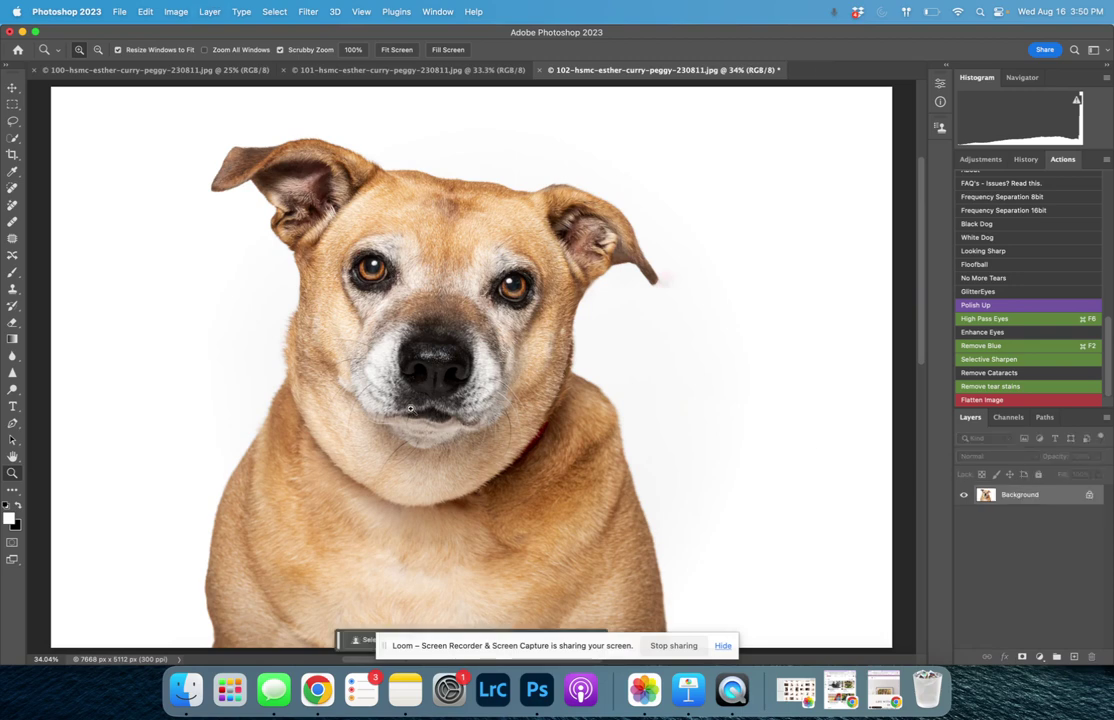